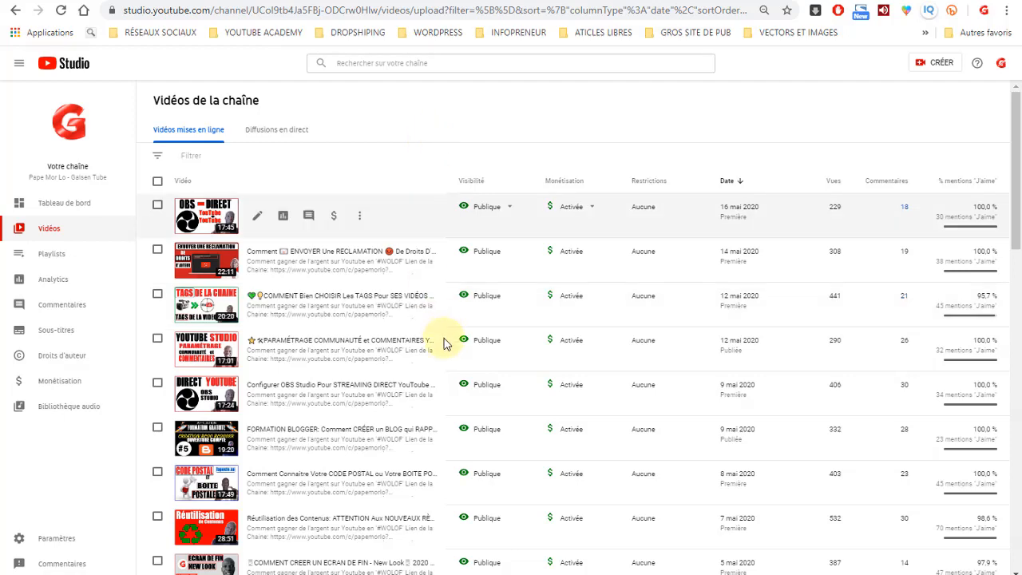
# Find the "Changement DESIGN et LA FIN DES CHAÎNES" video on the third page of channel videos and open it in the video editor.
pyautogui.scroll(-12, 556, 397)
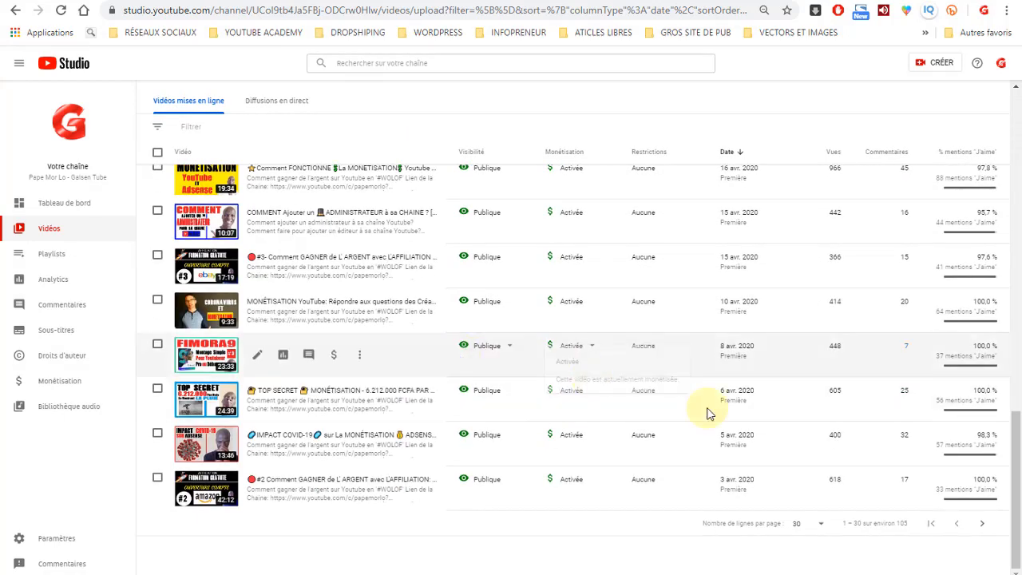
pyautogui.click(984, 527)
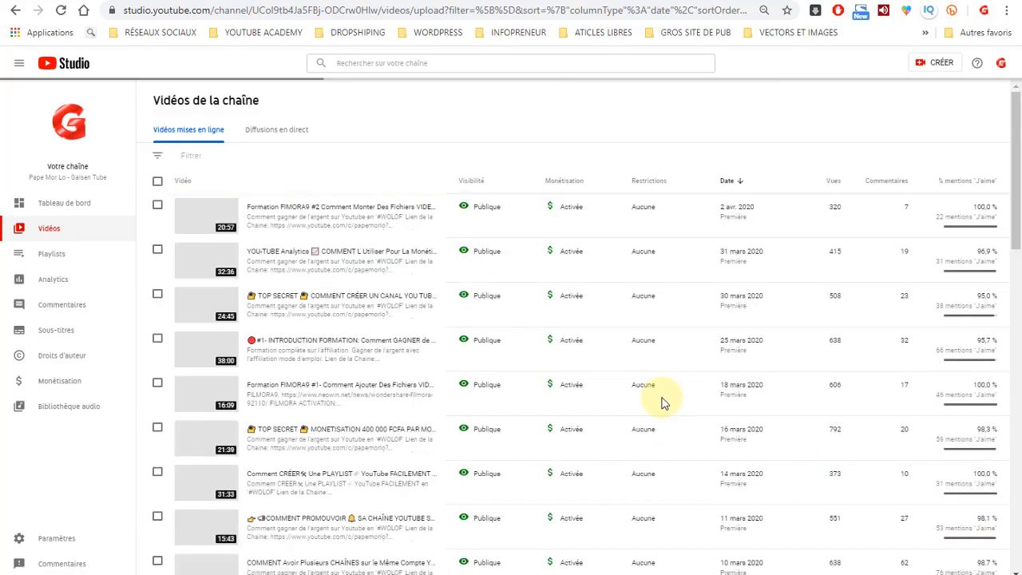
pyautogui.scroll(-15, 660, 401)
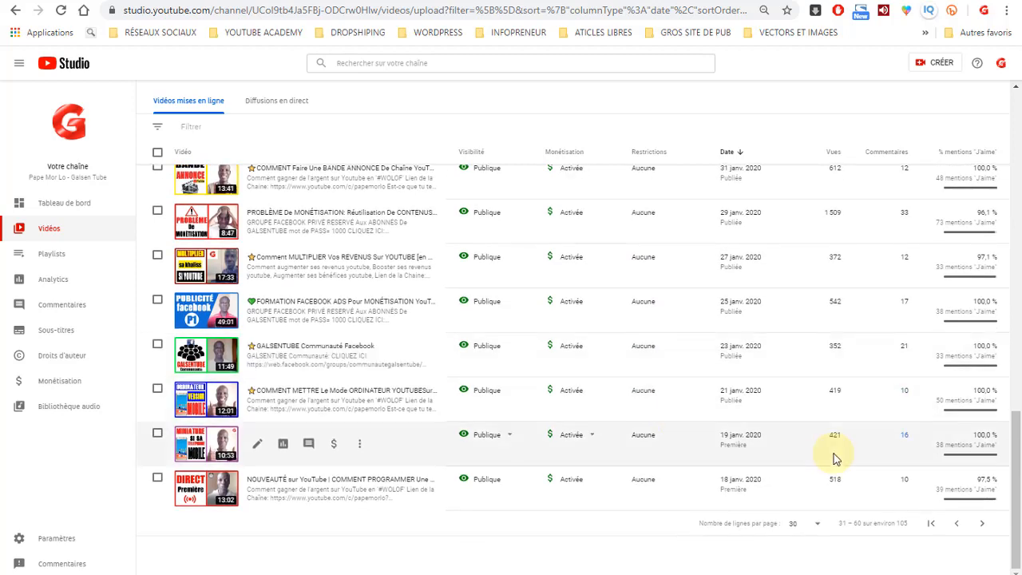
pyautogui.click(985, 526)
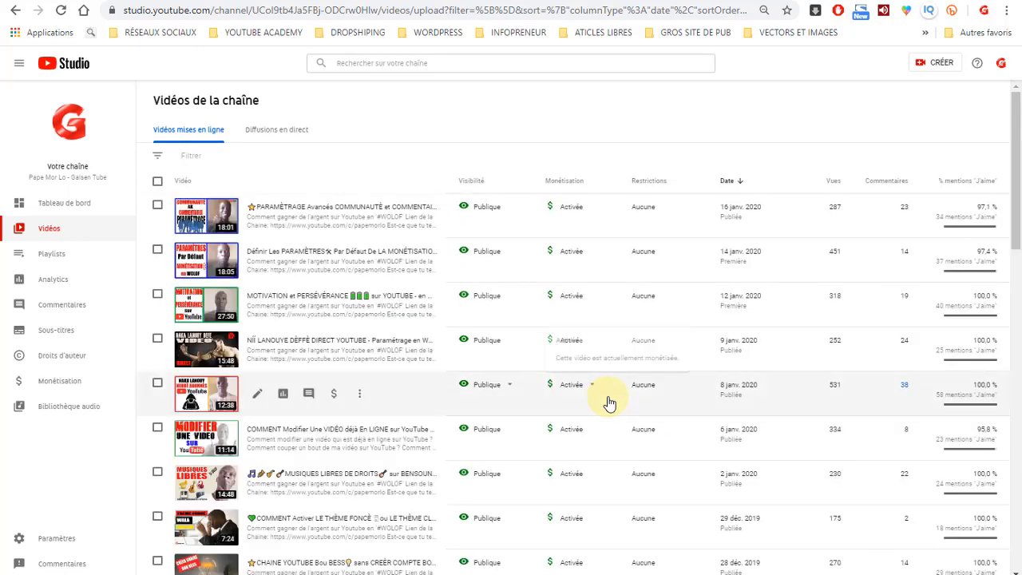
pyautogui.scroll(-15, 608, 401)
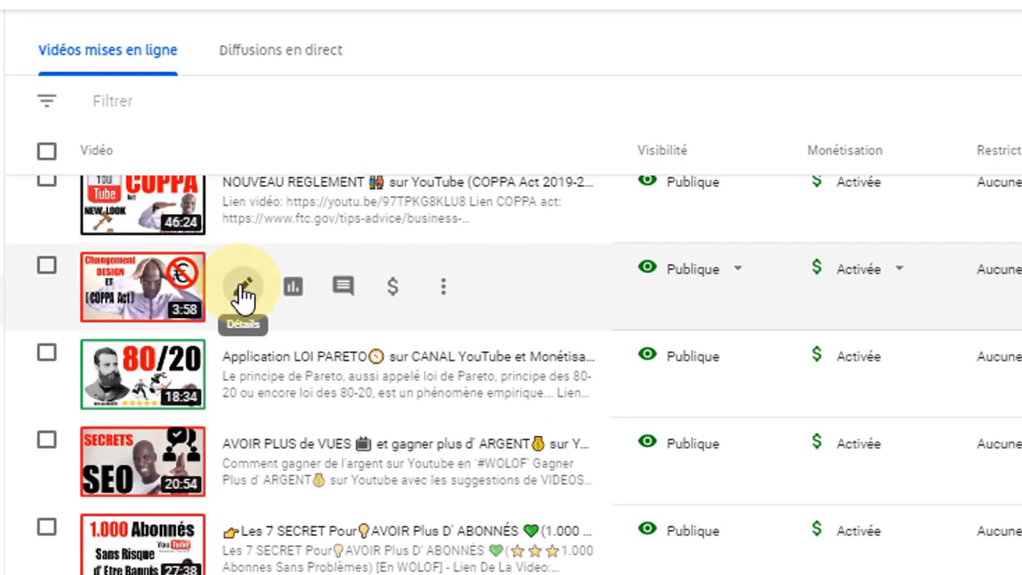
pyautogui.click(244, 294)
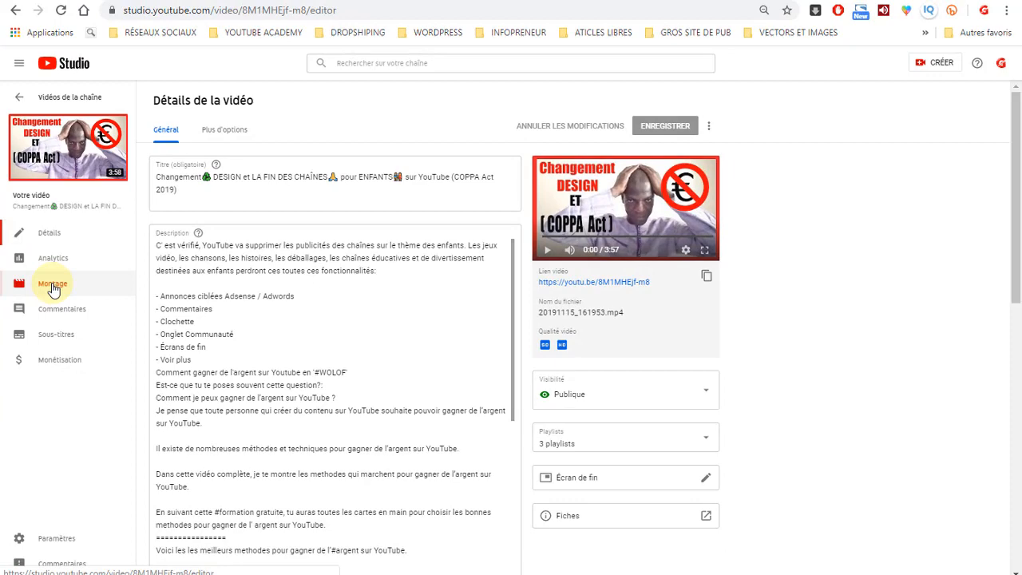
pyautogui.click(145, 306)
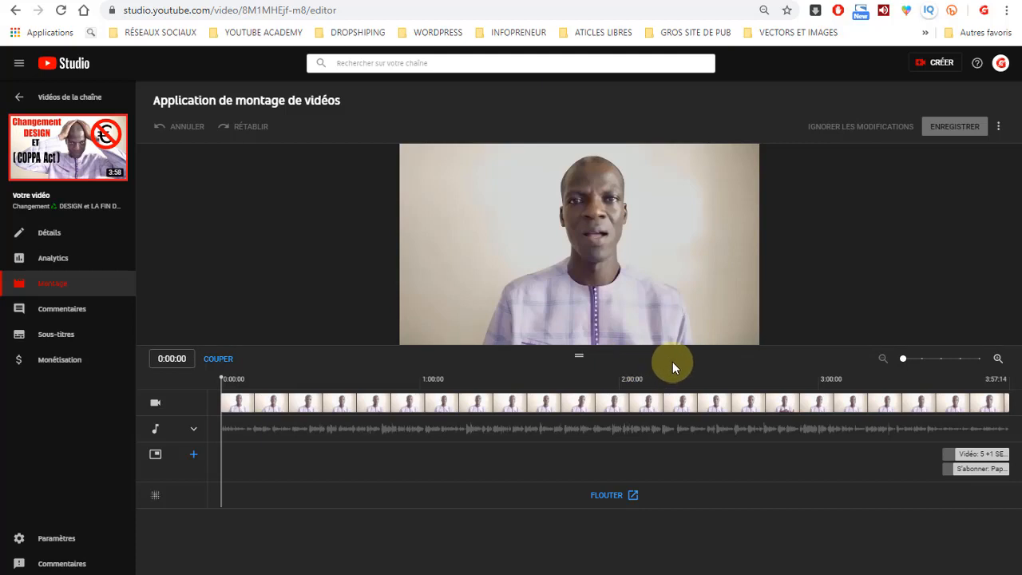
# Preview frames at several points along the video's timeline, including 1:28:24 and 2:21:27.
pyautogui.click(517, 381)
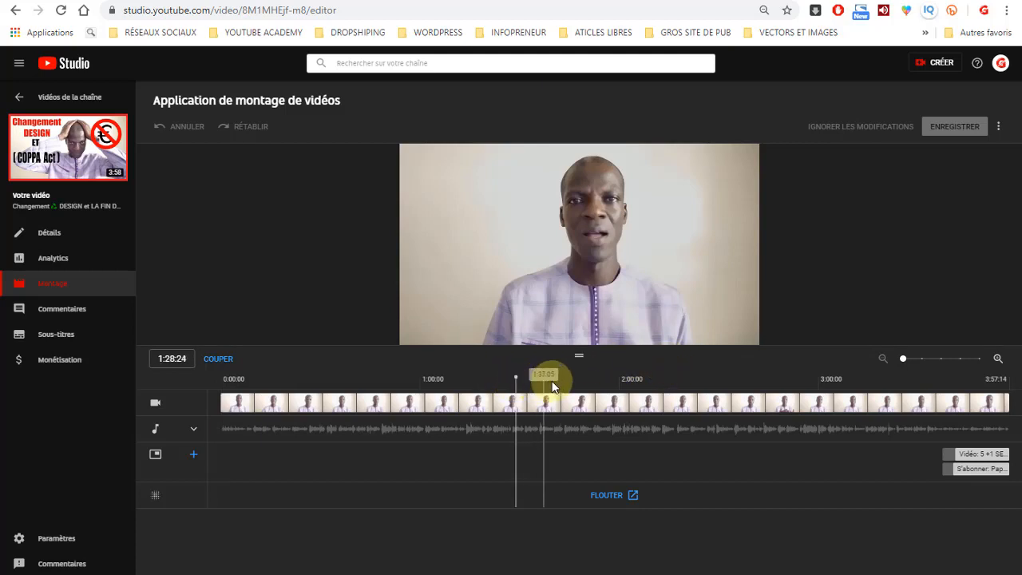
pyautogui.click(770, 379)
pyautogui.click(693, 376)
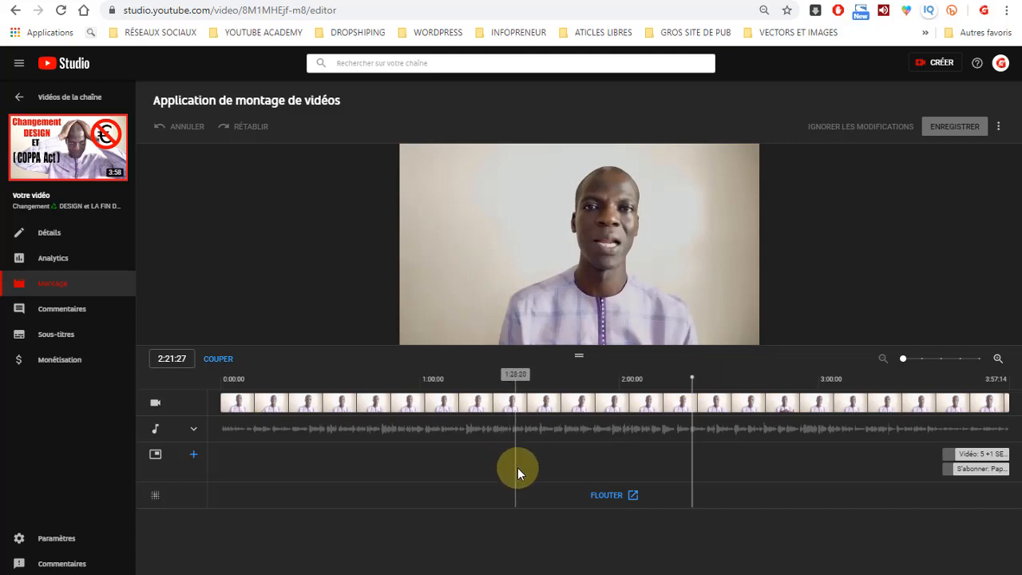
pyautogui.moveTo(550, 289)
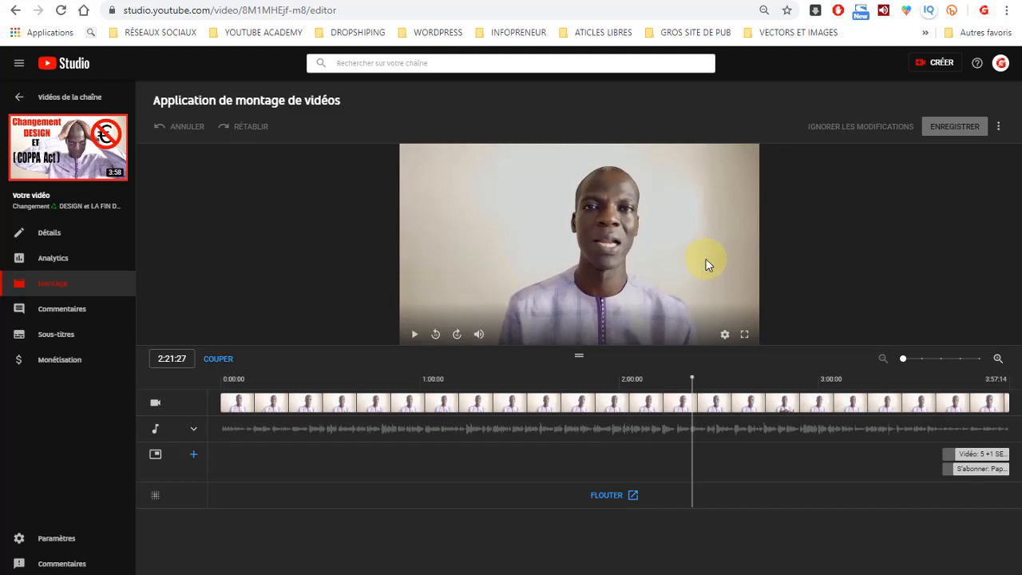
# Open the custom blur tool and draw a square blur area on the wall beside the speaker at 0:03.
pyautogui.click(609, 497)
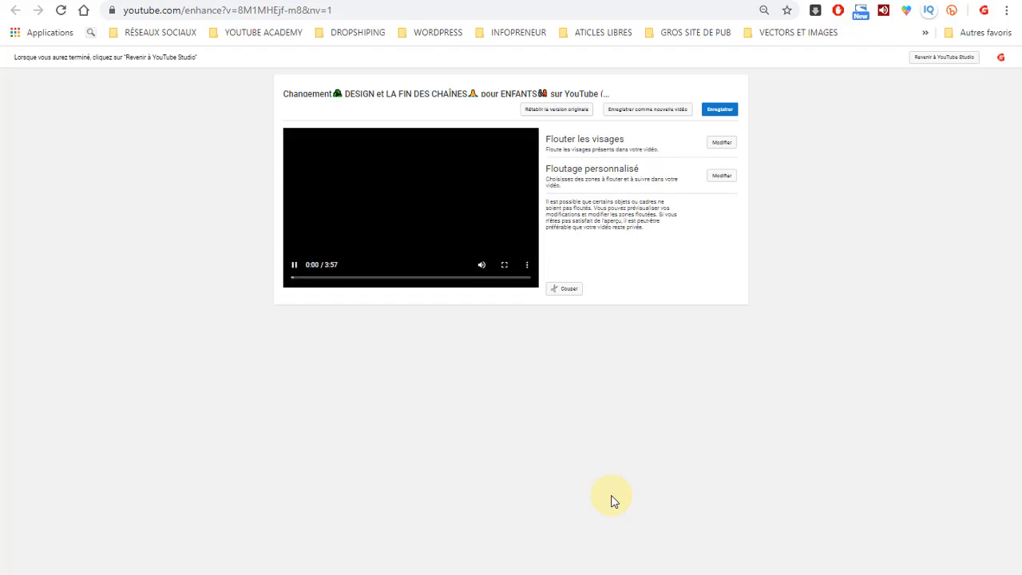
pyautogui.click(297, 271)
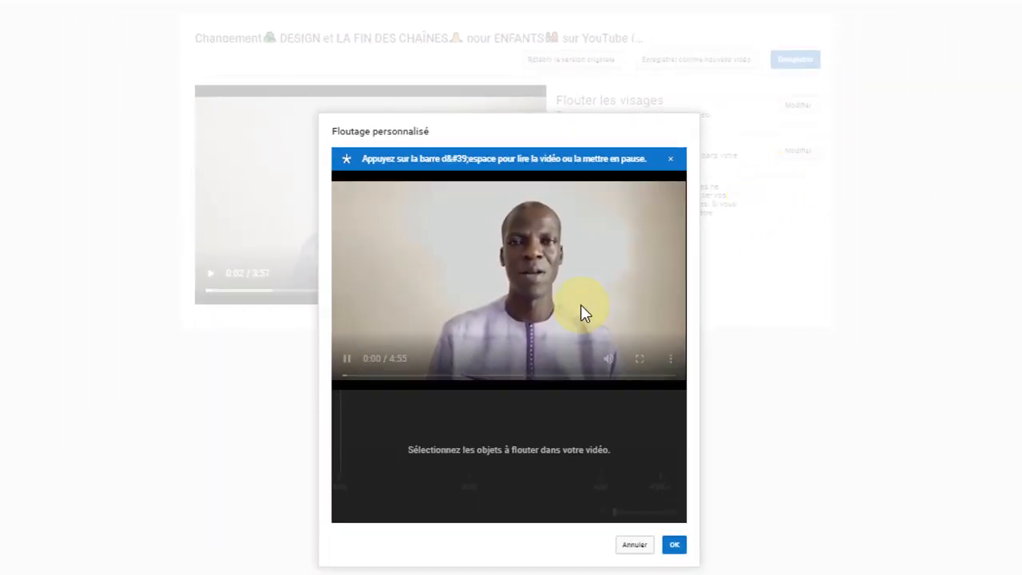
pyautogui.click(348, 360)
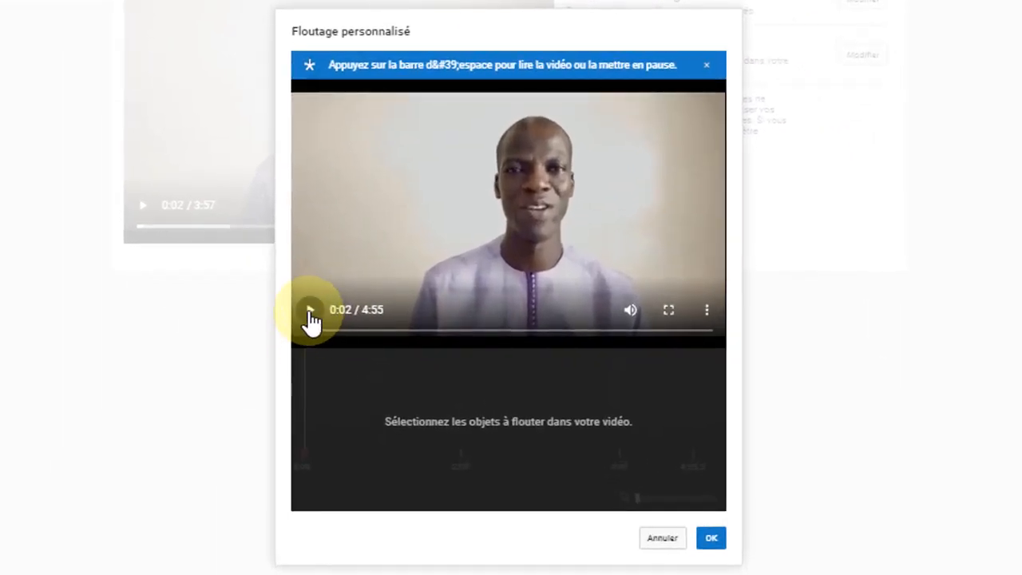
pyautogui.click(311, 319)
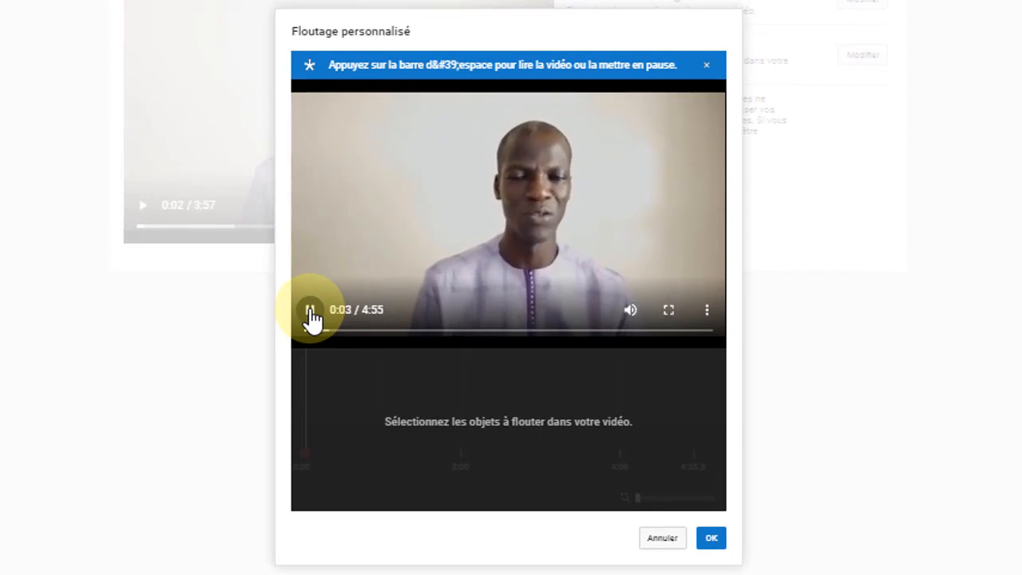
pyautogui.click(311, 319)
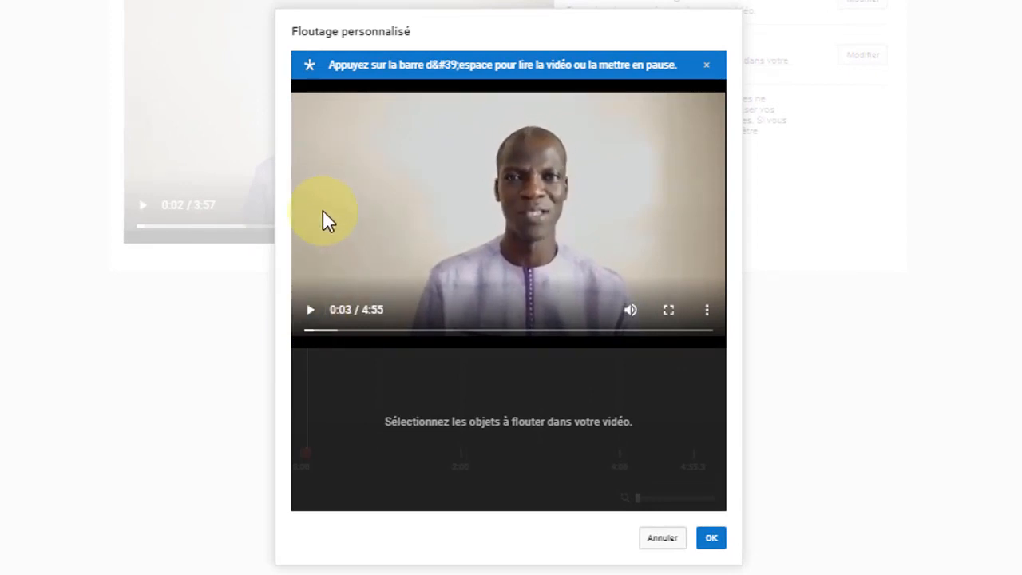
pyautogui.moveTo(323, 189); pyautogui.dragTo(406, 266)
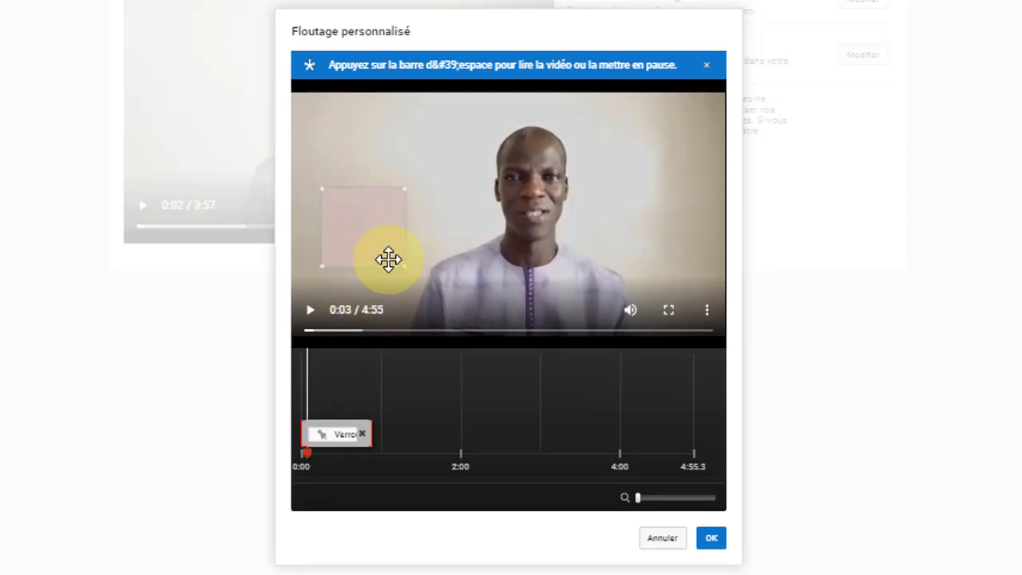
# Play the blurred clip until 0:10, then extend the blur's duration to the end of the video.
pyautogui.click(312, 313)
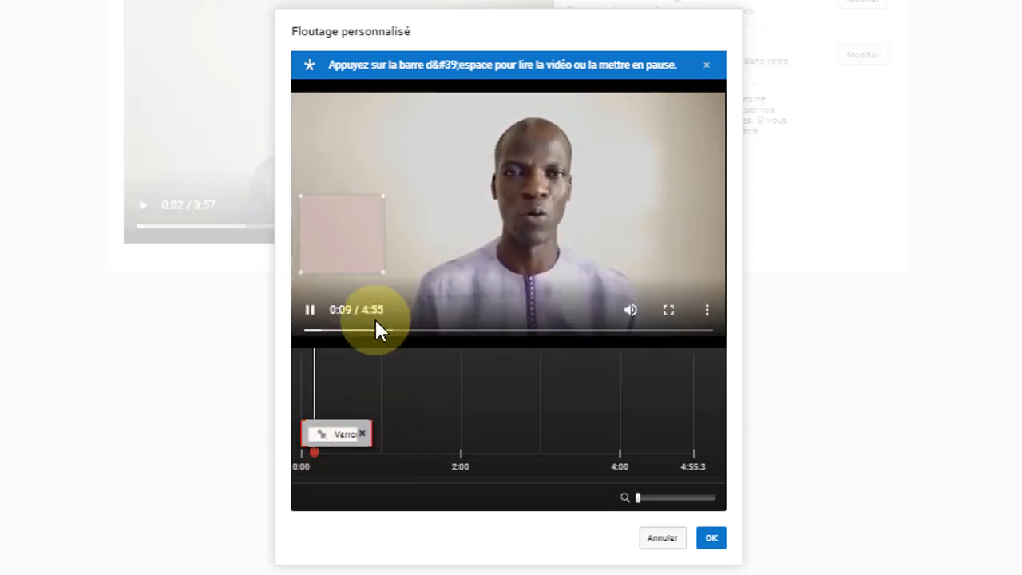
pyautogui.click(309, 312)
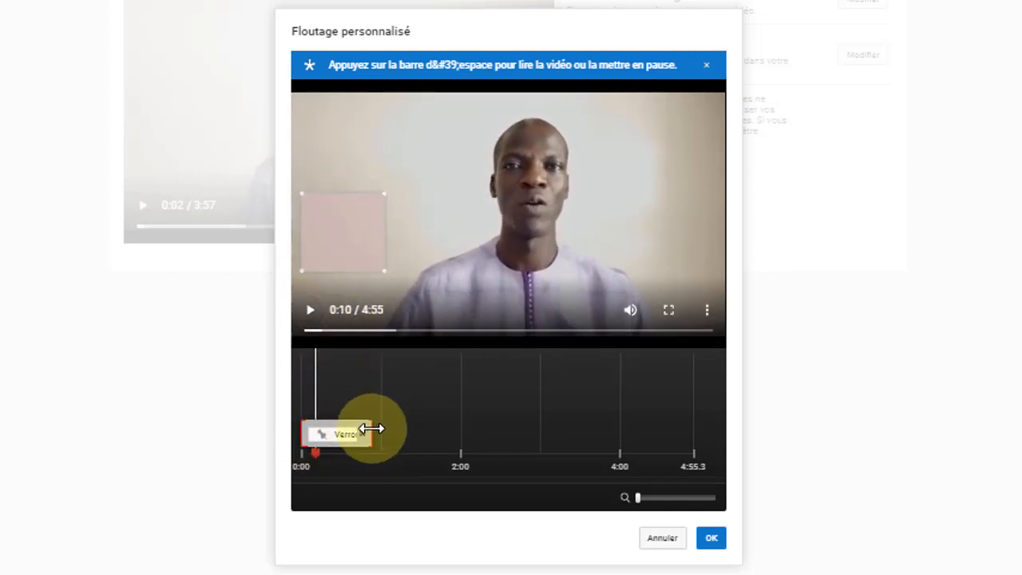
pyautogui.moveTo(371, 429); pyautogui.dragTo(407, 436)
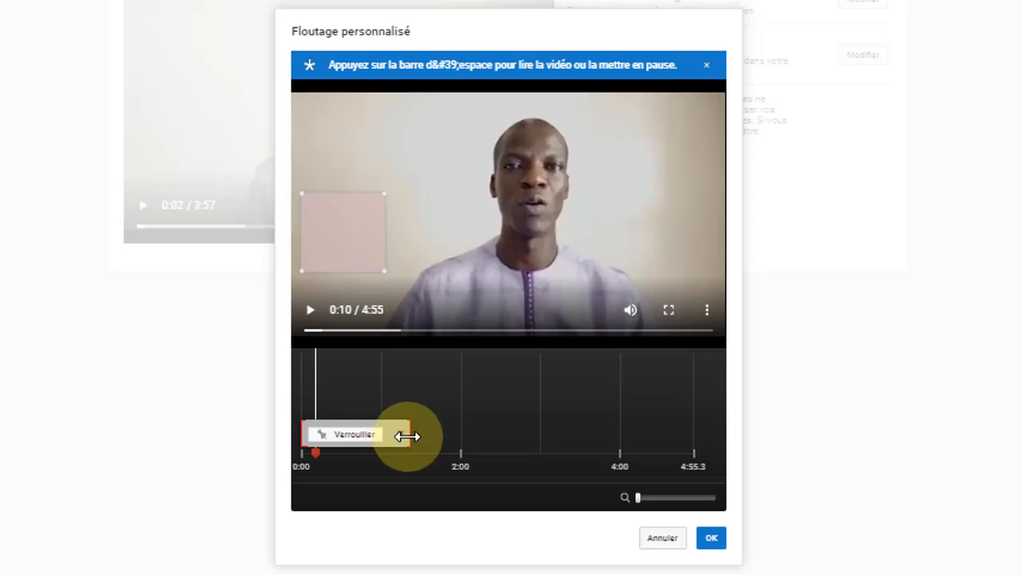
pyautogui.moveTo(407, 436); pyautogui.dragTo(749, 454)
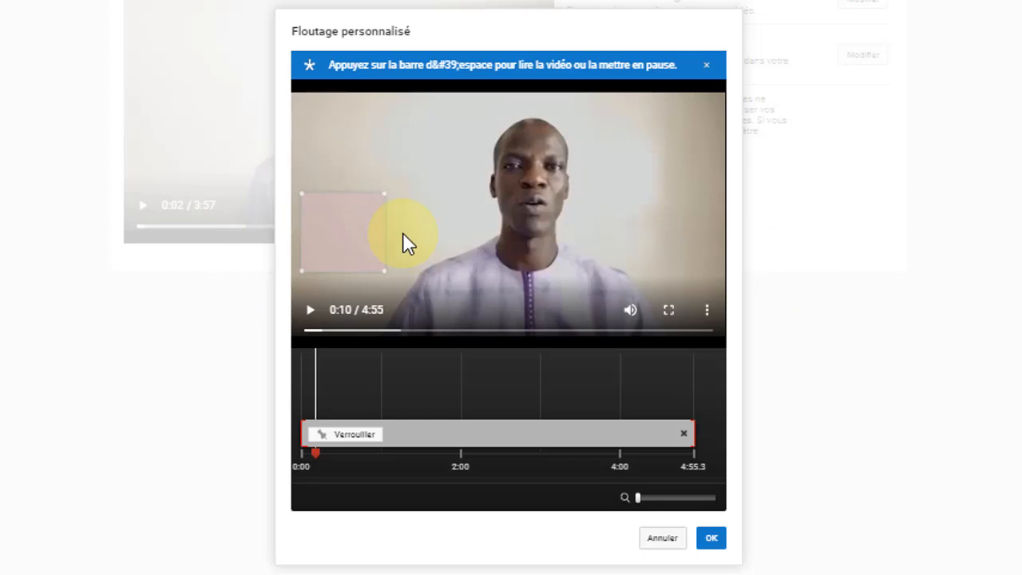
# Apply the custom blur and save it to the video already online.
pyautogui.click(712, 540)
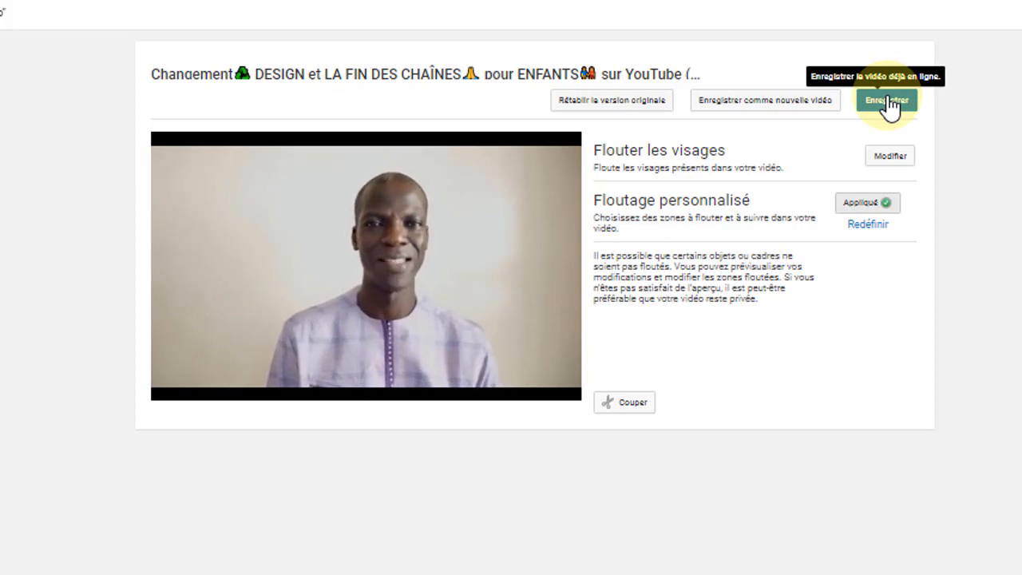
pyautogui.click(889, 102)
pyautogui.click(802, 495)
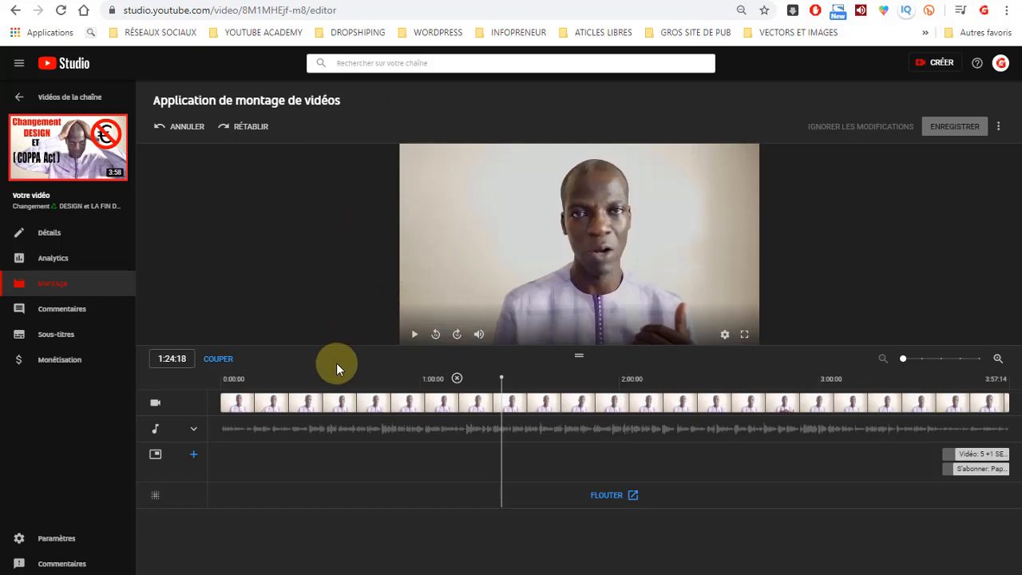
# Start cutting the video in the editor and split it at 0:41:20.
pyautogui.click(223, 386)
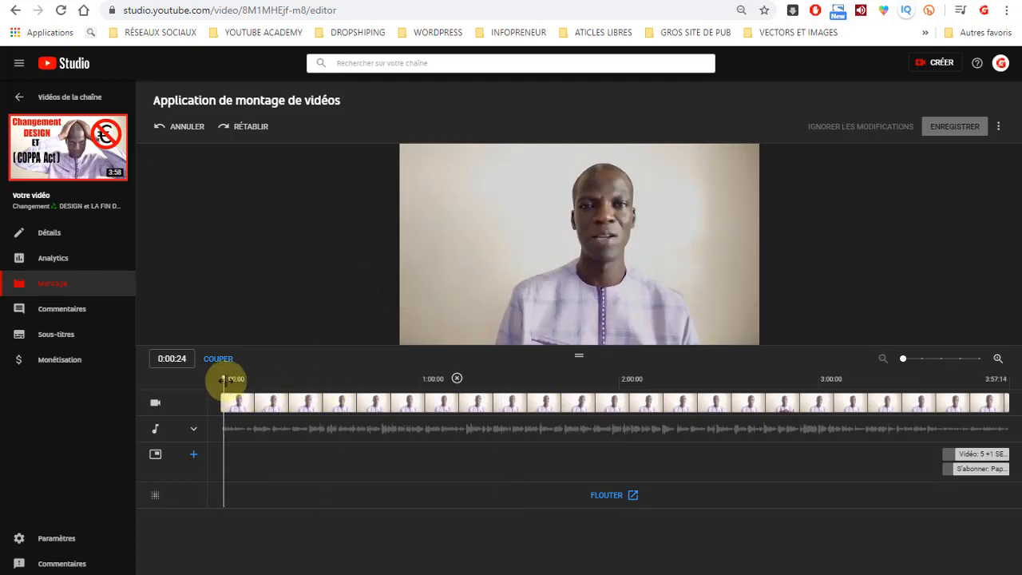
pyautogui.moveTo(226, 381); pyautogui.dragTo(278, 386)
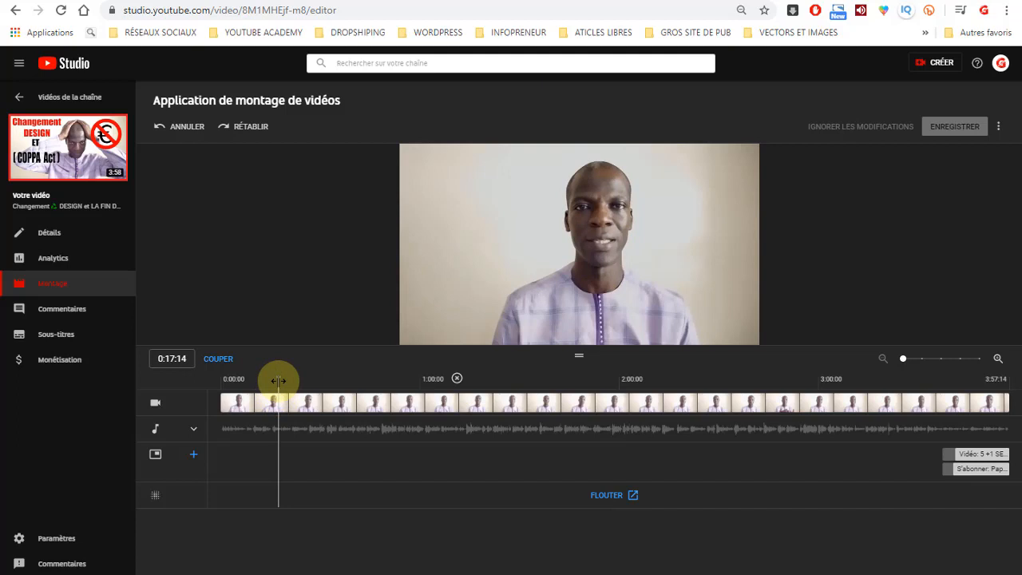
pyautogui.moveTo(278, 381); pyautogui.dragTo(318, 386)
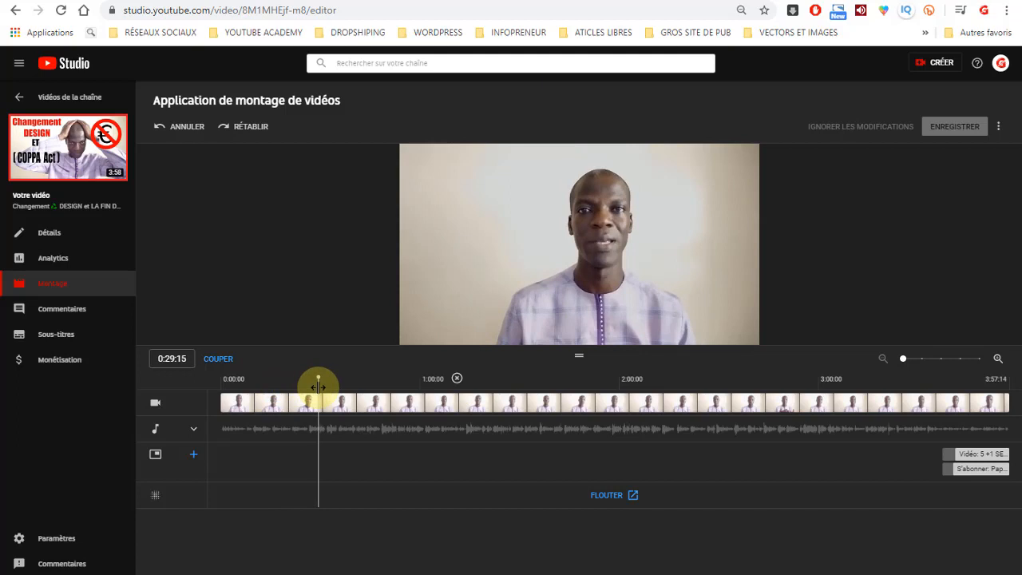
pyautogui.click(224, 385)
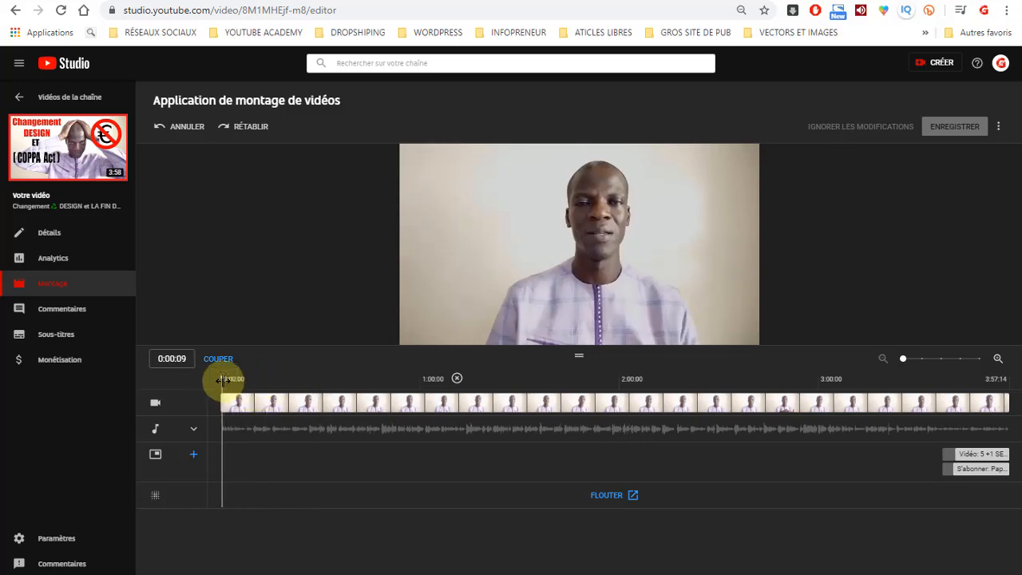
pyautogui.moveTo(224, 378); pyautogui.dragTo(324, 383)
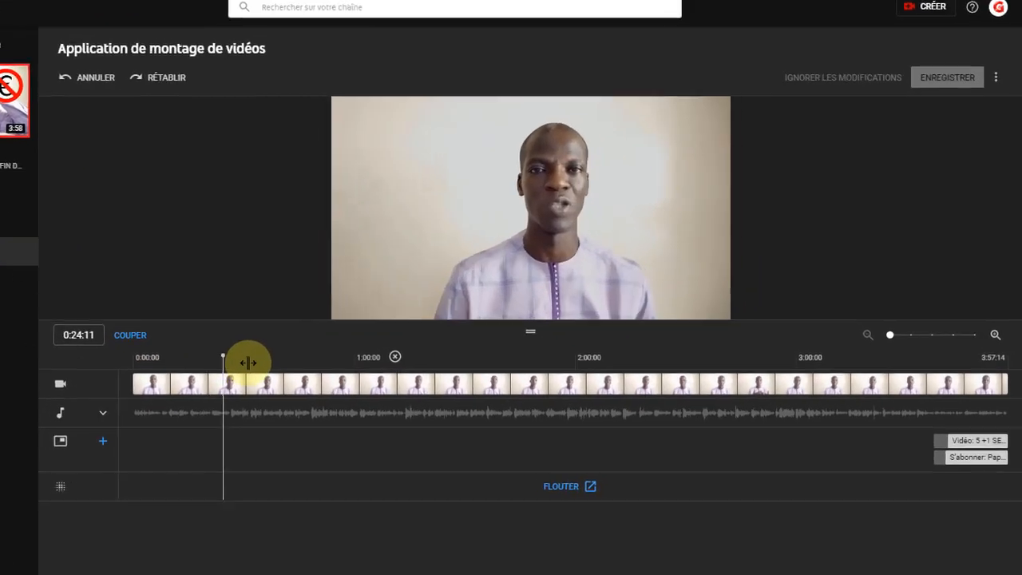
pyautogui.moveTo(247, 363)
pyautogui.mouseDown()
pyautogui.moveTo(333, 367)
pyautogui.moveTo(252, 360)
pyautogui.mouseUp()
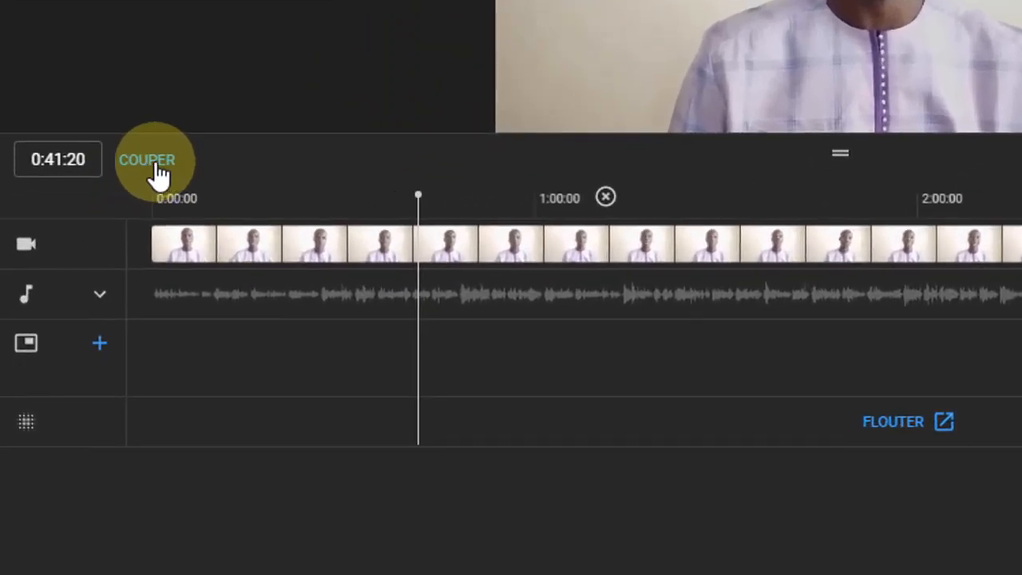
pyautogui.click(152, 163)
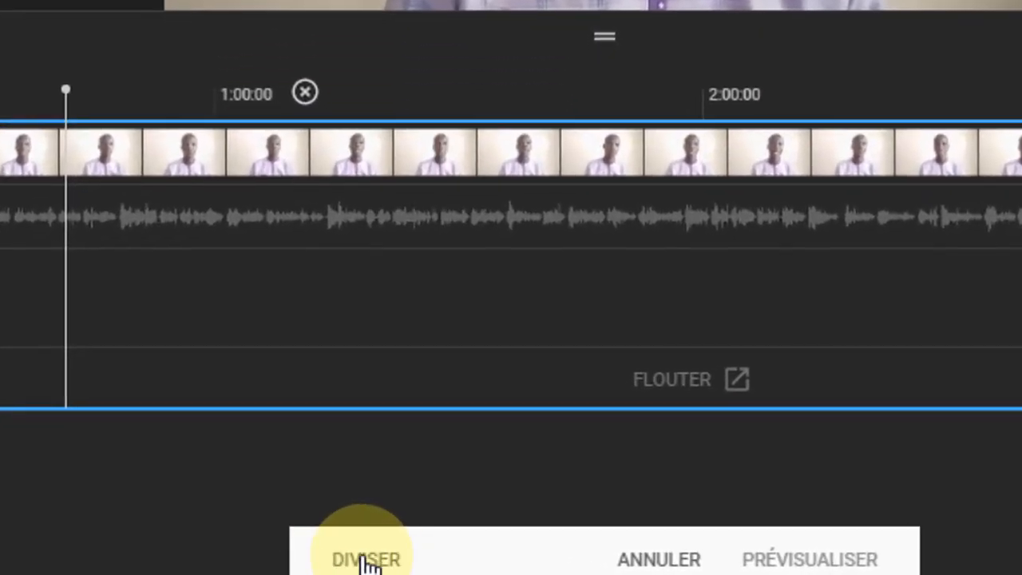
pyautogui.click(369, 561)
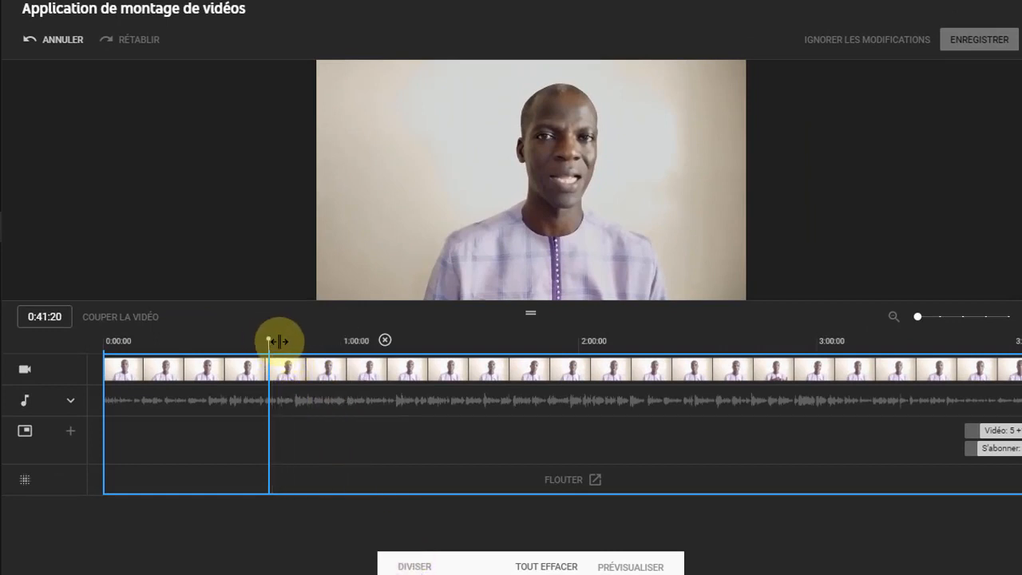
# Split the video again at 1:15:15 and cut out the section between 0:41:20 and 1:15:15.
pyautogui.click(320, 342)
pyautogui.moveTo(327, 342); pyautogui.dragTo(403, 349)
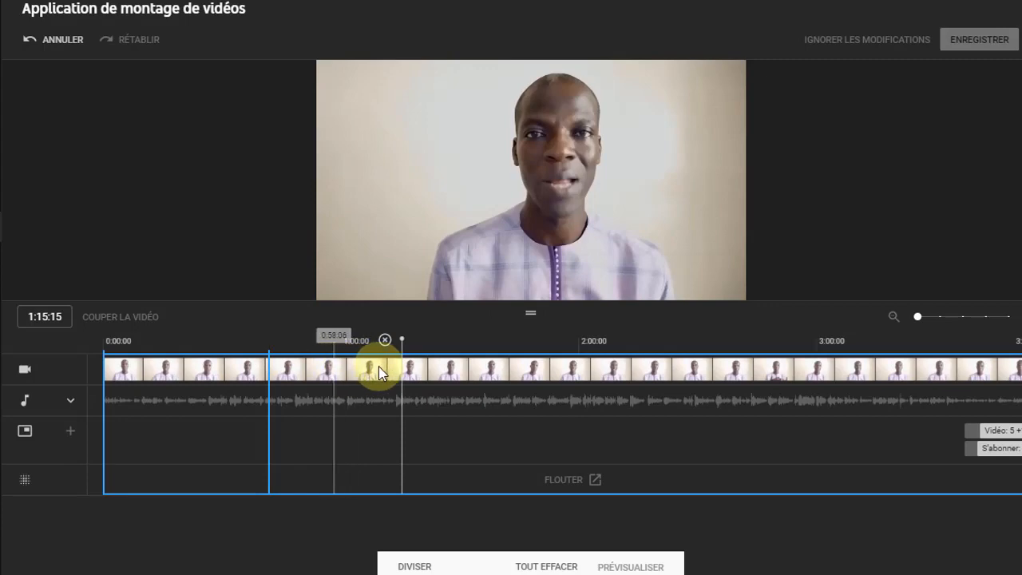
pyautogui.click(415, 567)
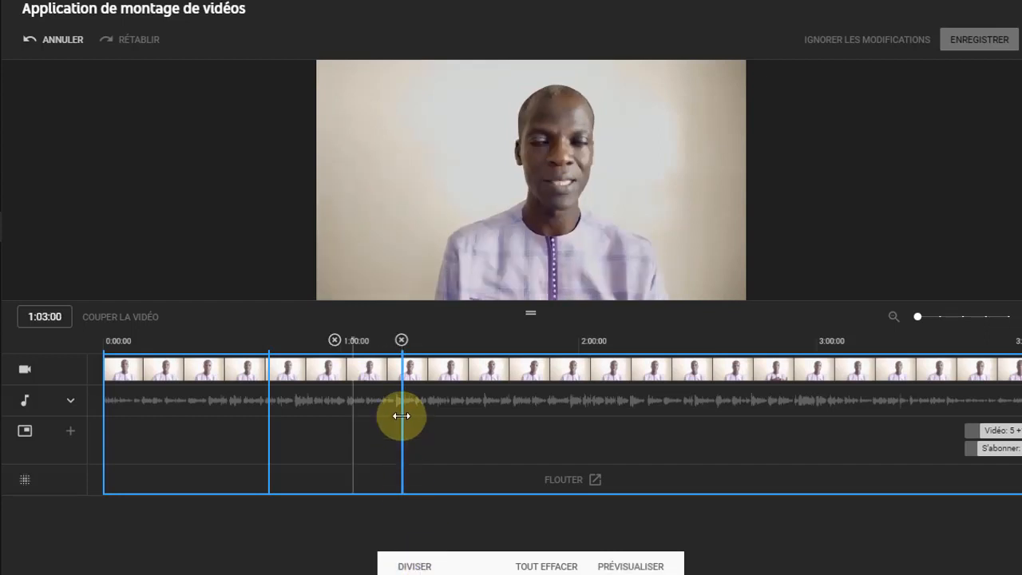
pyautogui.moveTo(401, 416); pyautogui.dragTo(268, 413)
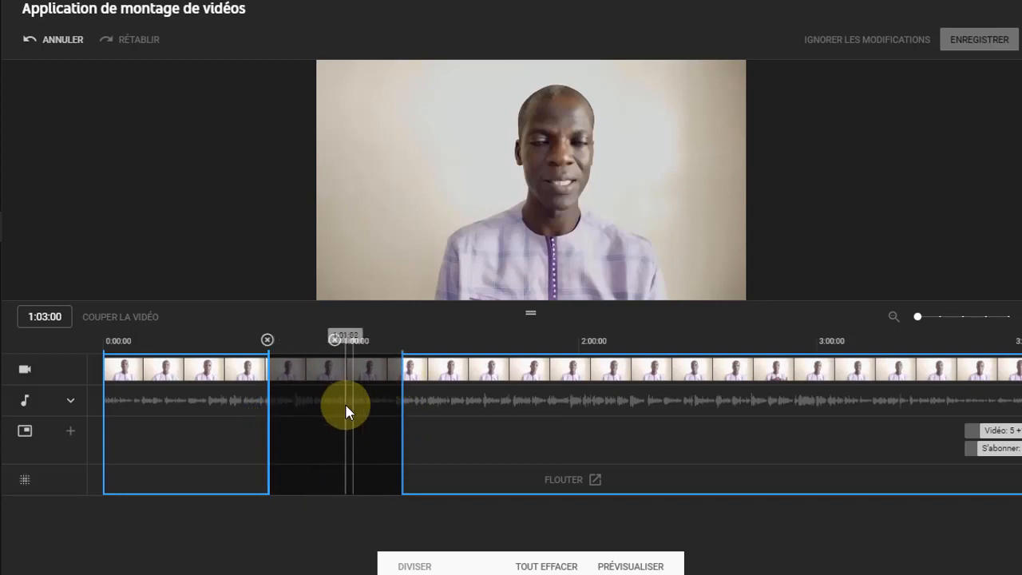
# Play the video from 0:34:14 across the removed section to check the transition.
pyautogui.click(239, 339)
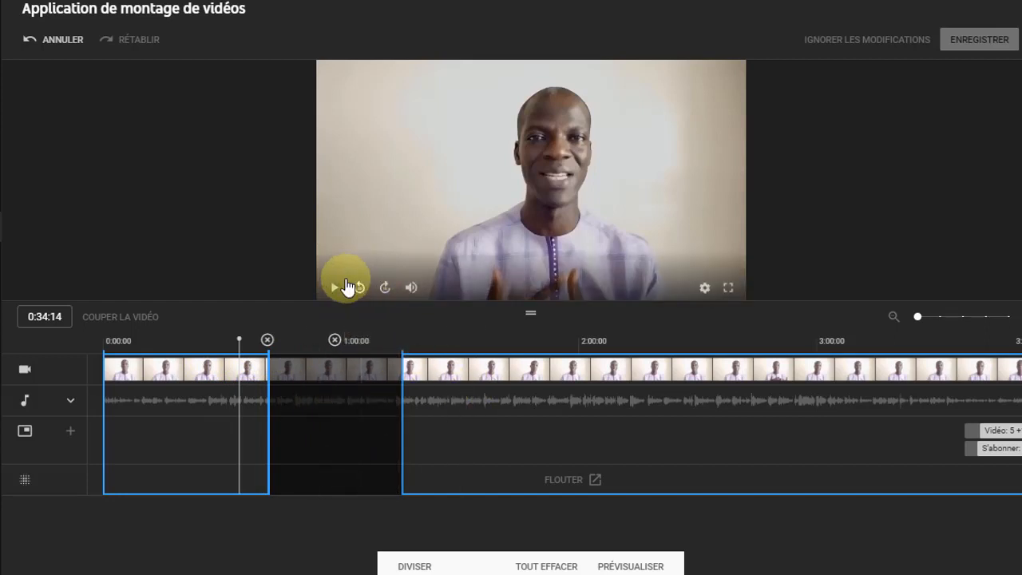
pyautogui.click(335, 289)
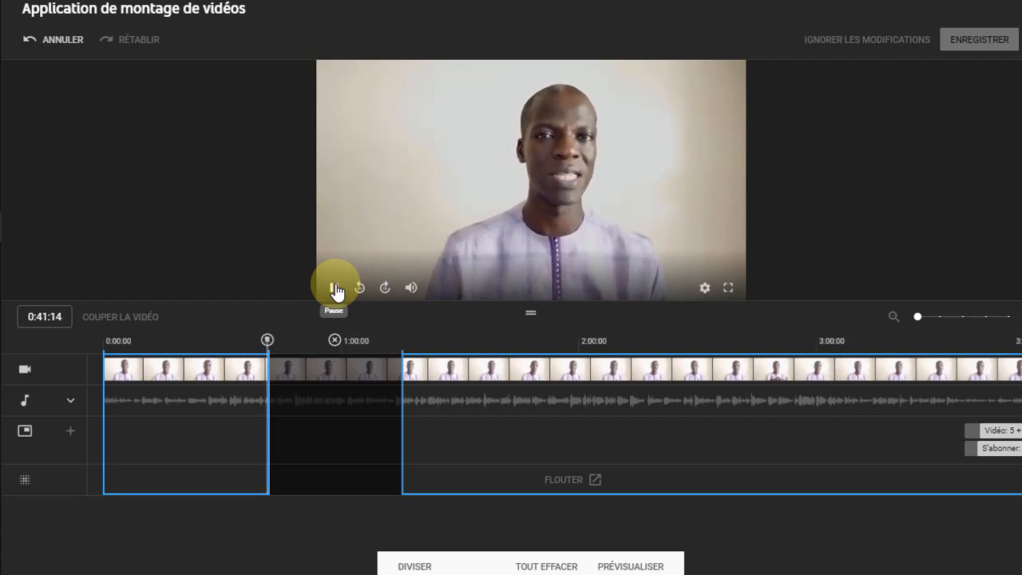
pyautogui.click(336, 289)
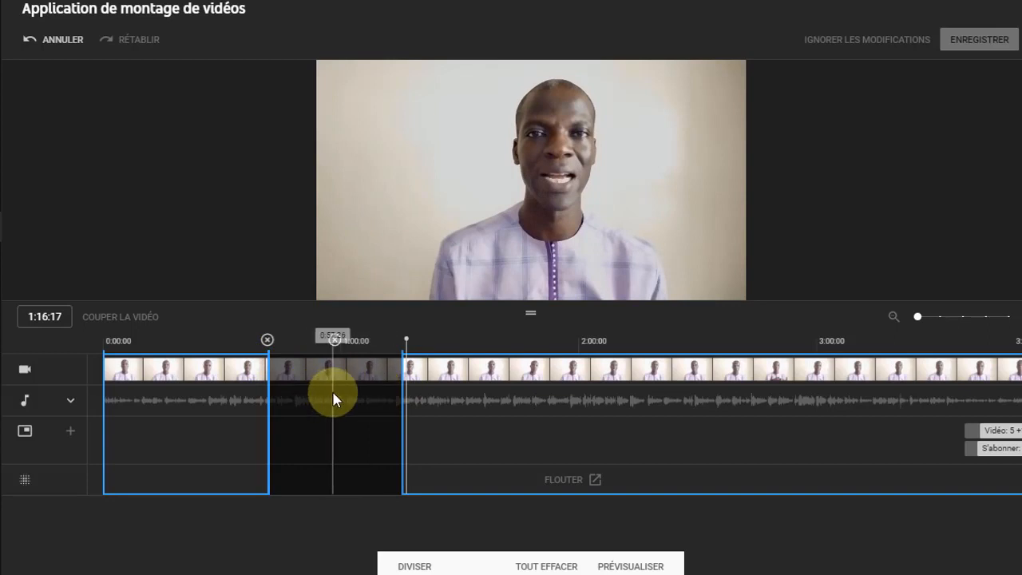
# Preview the cut edit and play the video from 0:39:13 through the cut.
pyautogui.click(628, 567)
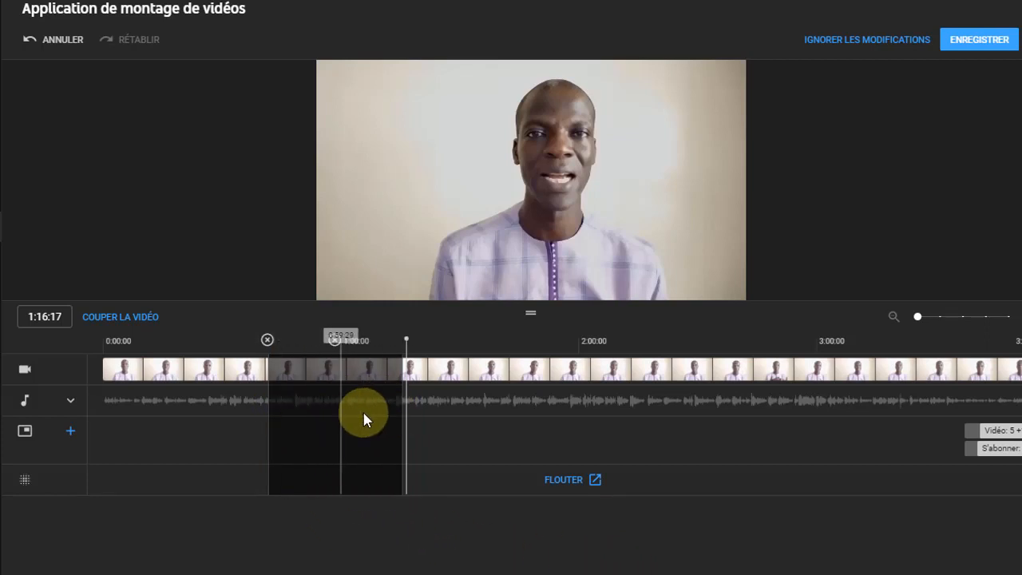
pyautogui.click(259, 343)
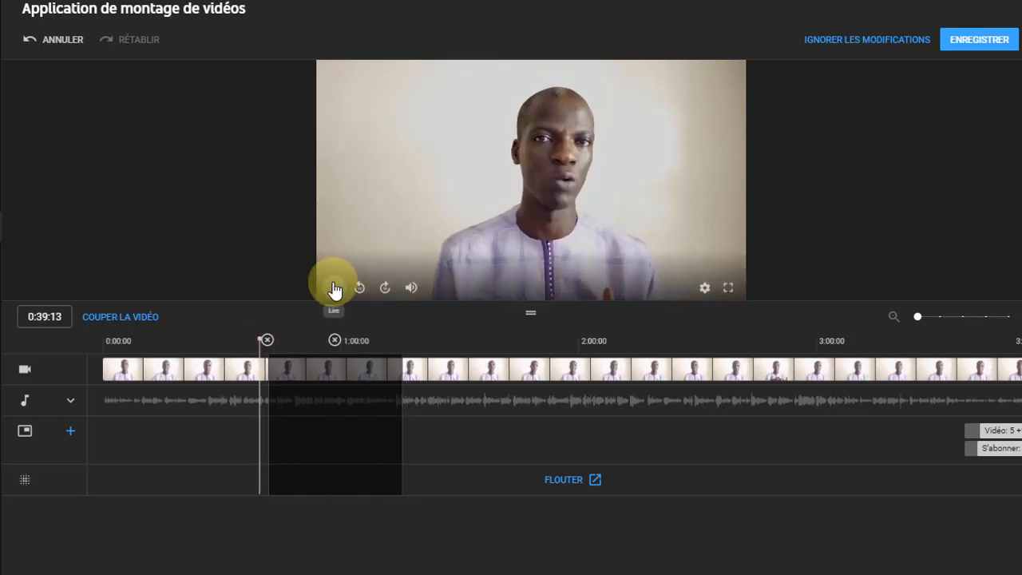
pyautogui.click(334, 288)
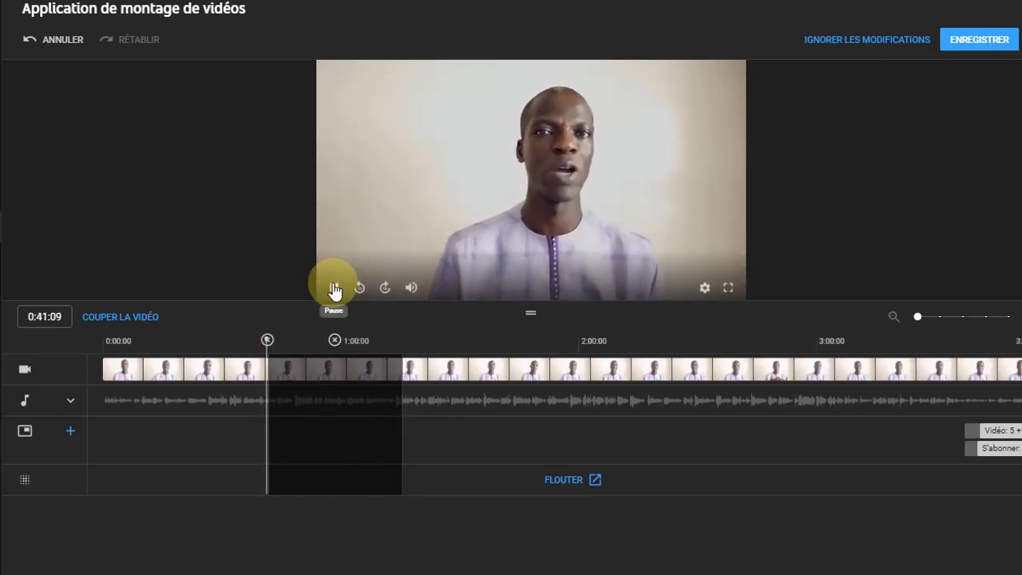
pyautogui.click(334, 288)
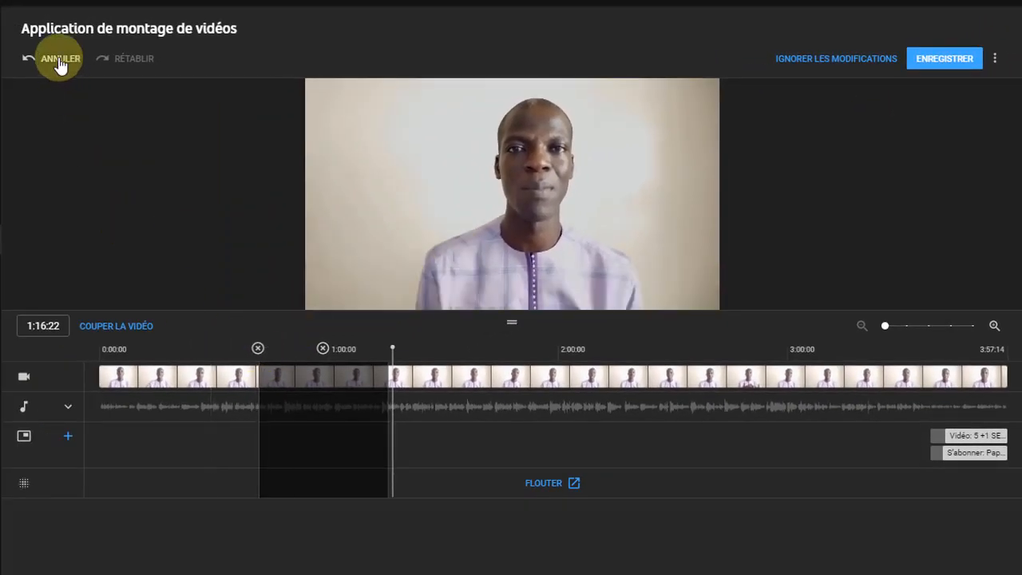
# Undo the previewed cut and its splits until the timeline is back to one uncut clip.
pyautogui.click(30, 58)
pyautogui.click(31, 58)
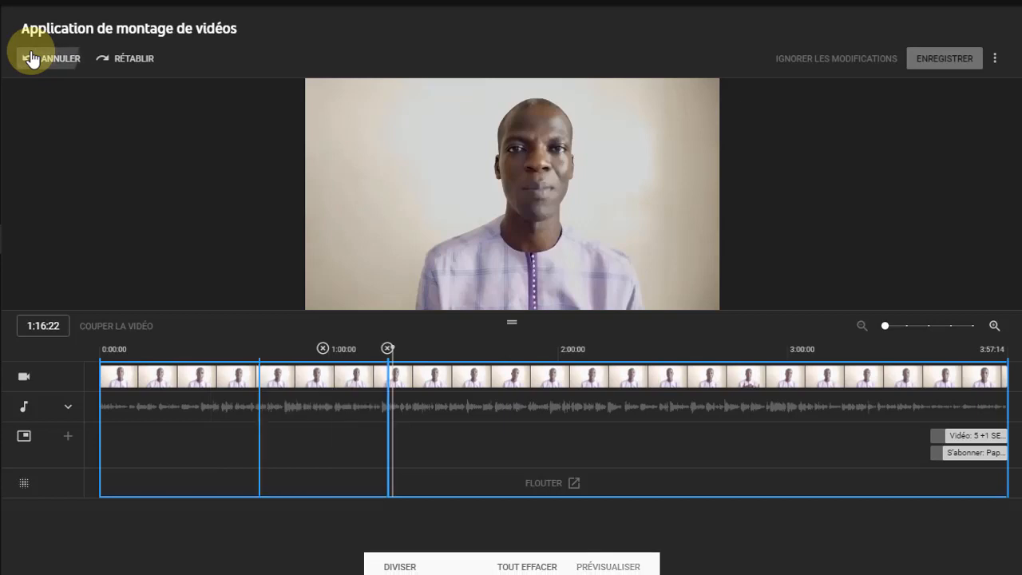
pyautogui.click(30, 59)
pyautogui.click(30, 58)
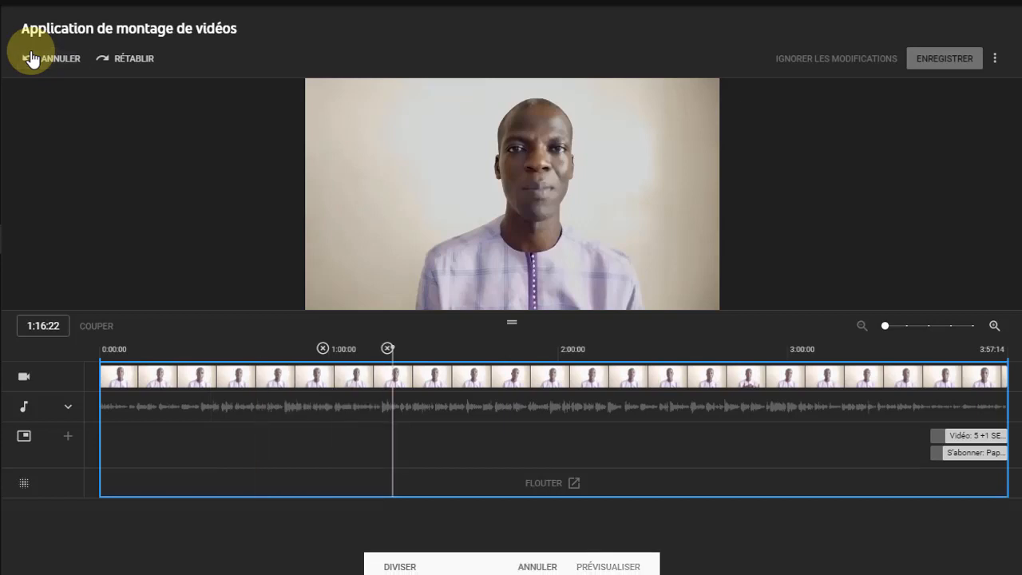
pyautogui.click(31, 58)
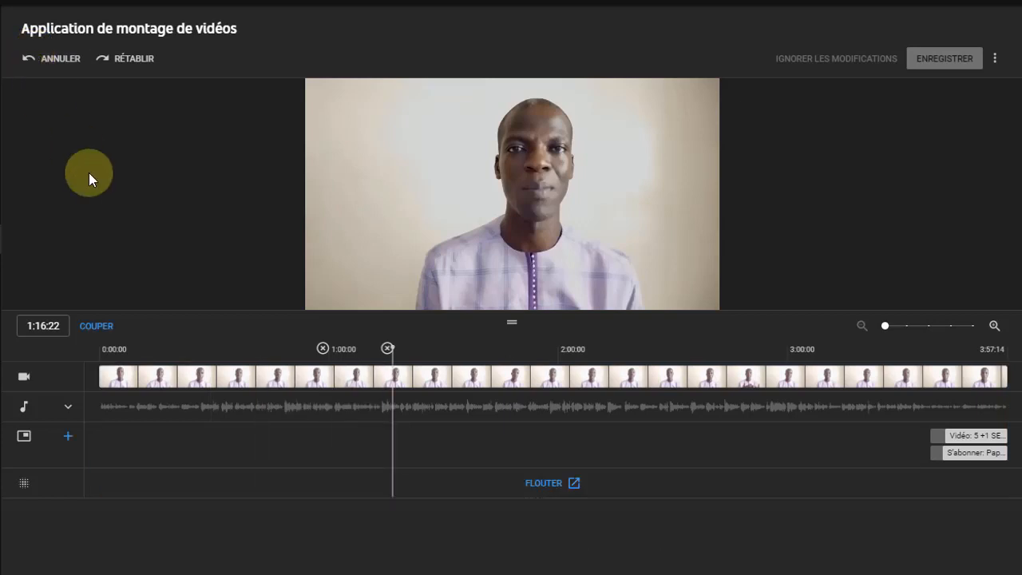
# Start a new cut, split the video at 0:39:08, remove the section up to about 1:22, and preview the edit.
pyautogui.click(104, 327)
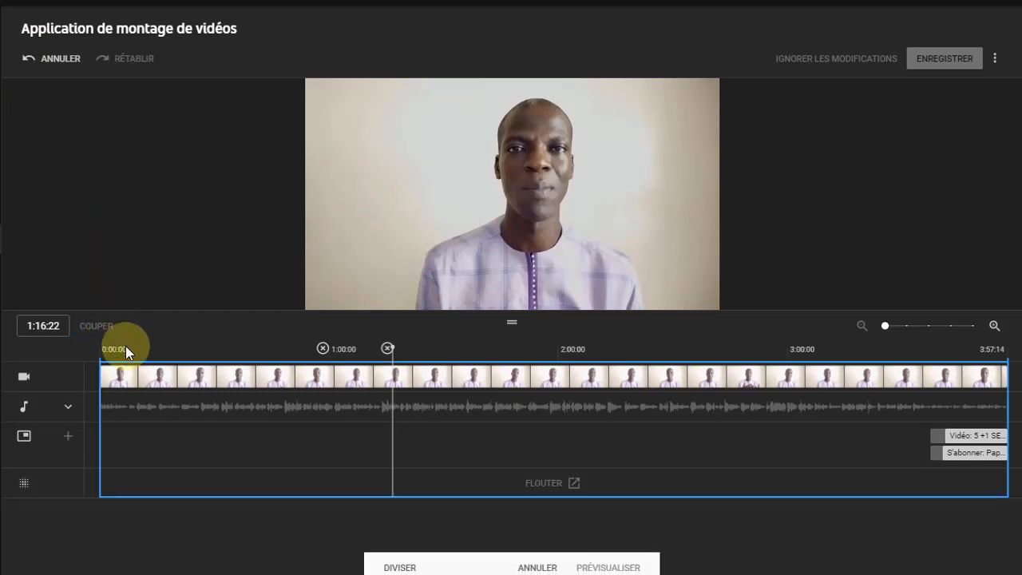
pyautogui.click(249, 375)
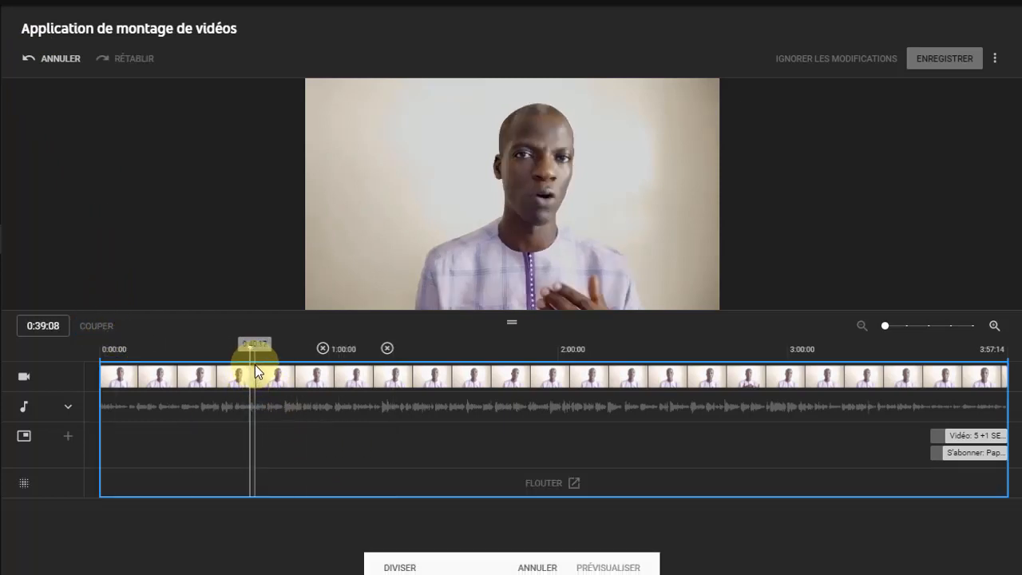
pyautogui.click(400, 567)
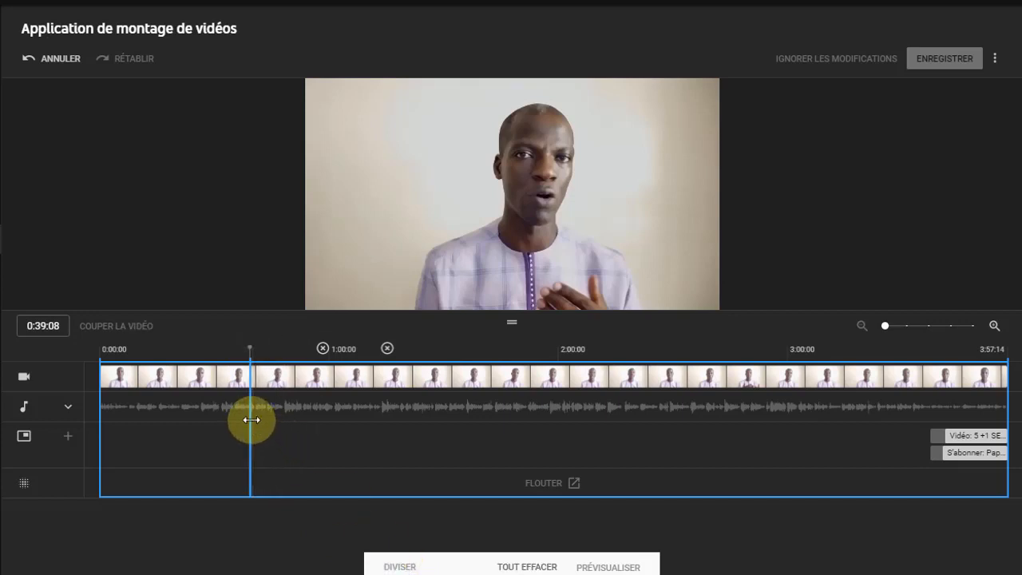
pyautogui.moveTo(251, 419); pyautogui.dragTo(414, 420)
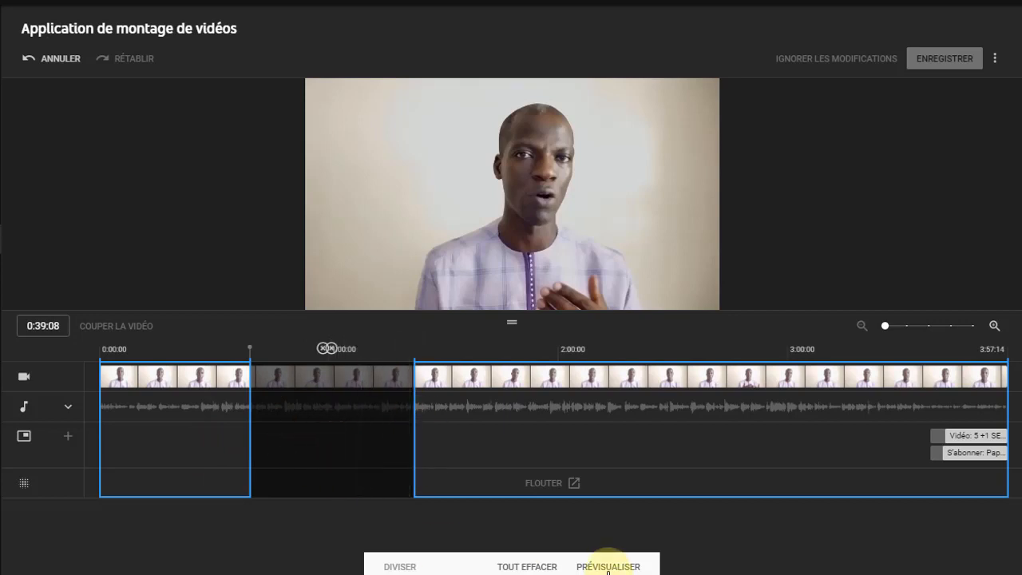
pyautogui.click(609, 567)
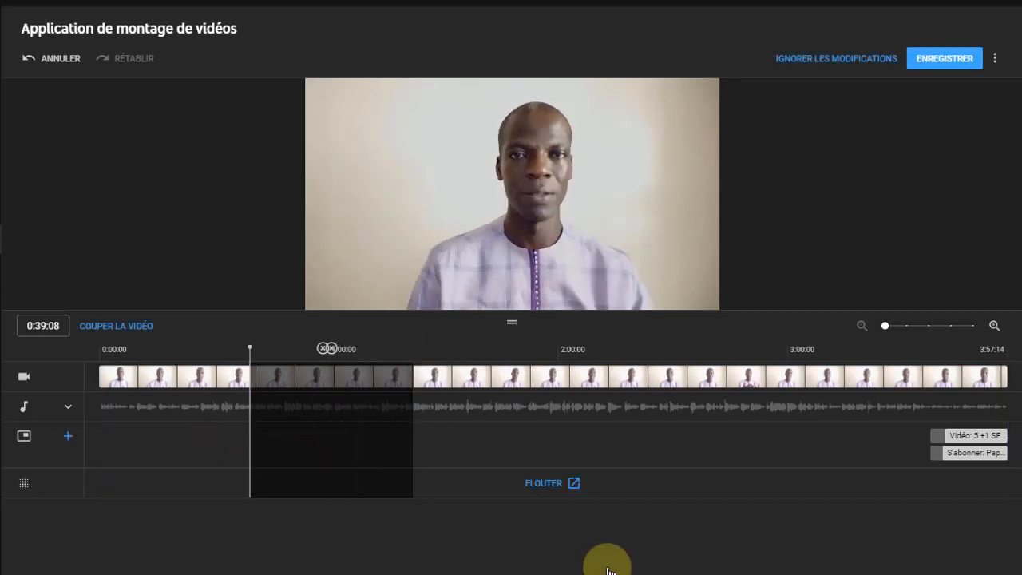
# Play the previewed video across the new cut, then replay the transition from 0:38:09.
pyautogui.moveTo(360, 273)
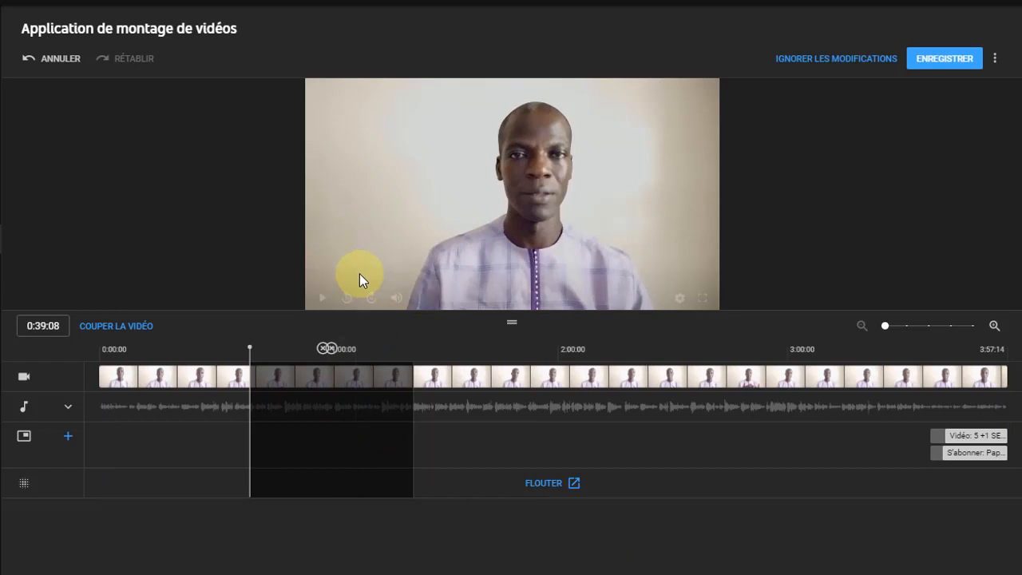
pyautogui.click(324, 301)
pyautogui.click(324, 300)
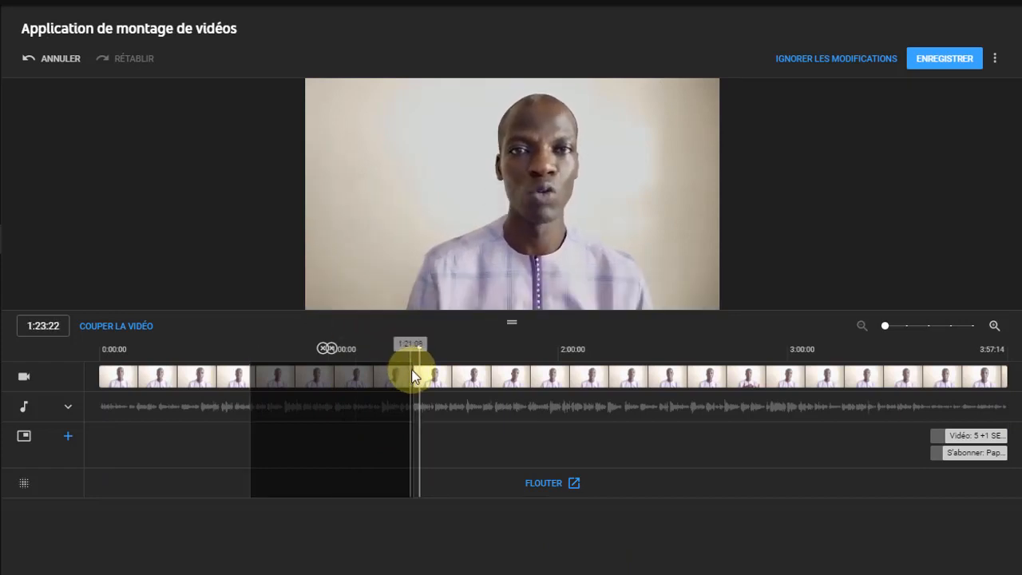
pyautogui.moveTo(454, 230)
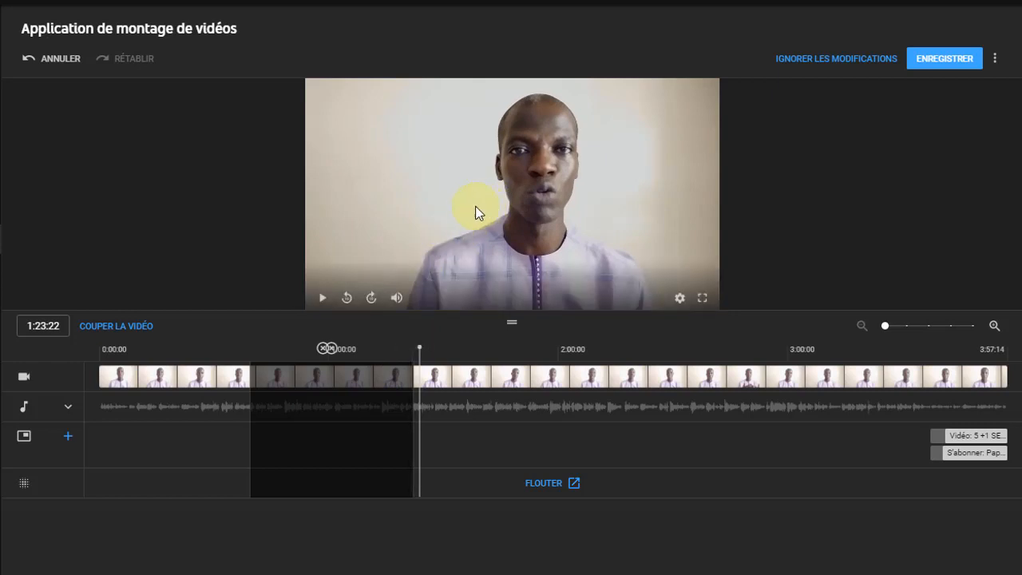
pyautogui.click(246, 352)
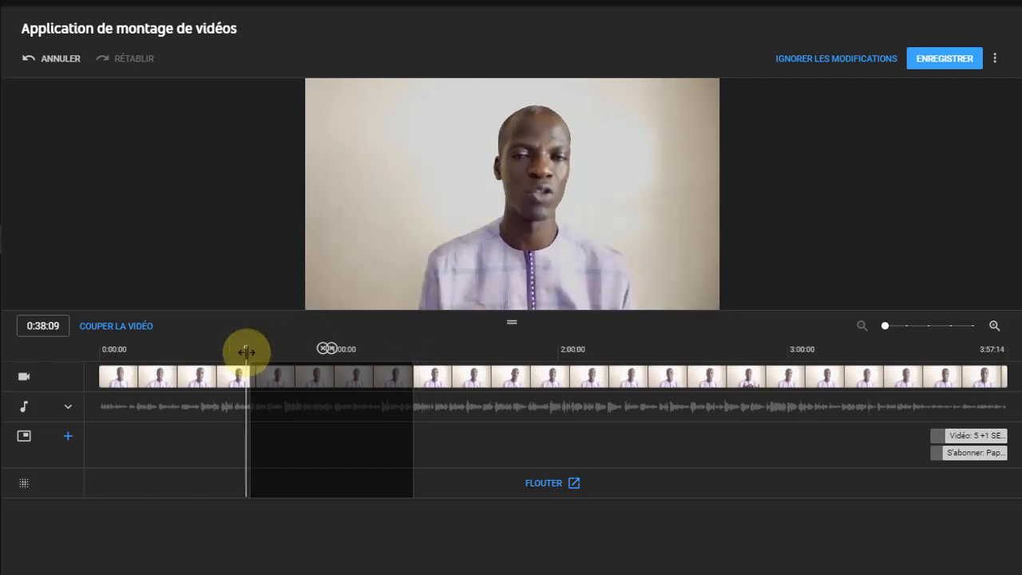
pyautogui.moveTo(349, 275)
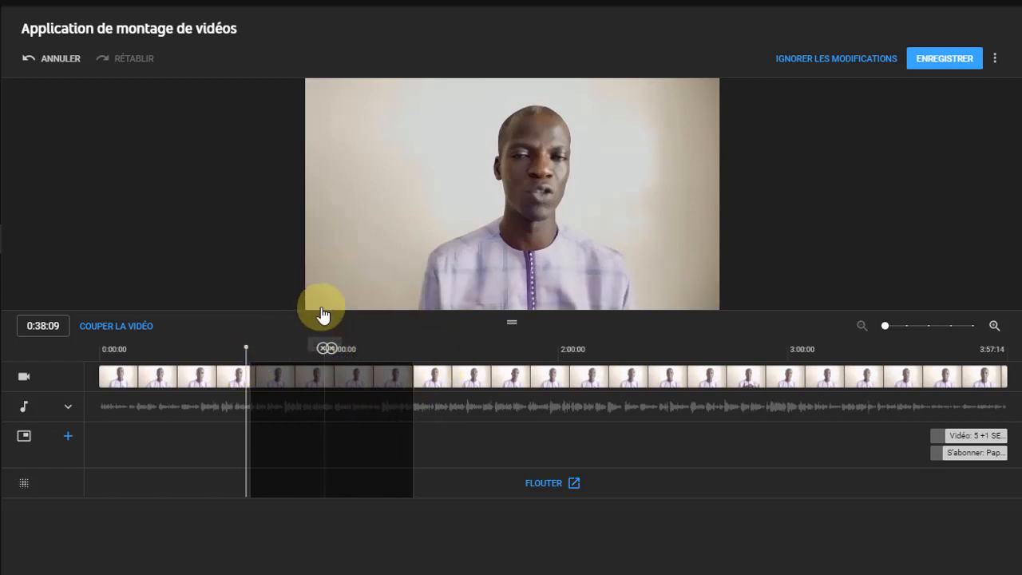
pyautogui.moveTo(321, 297)
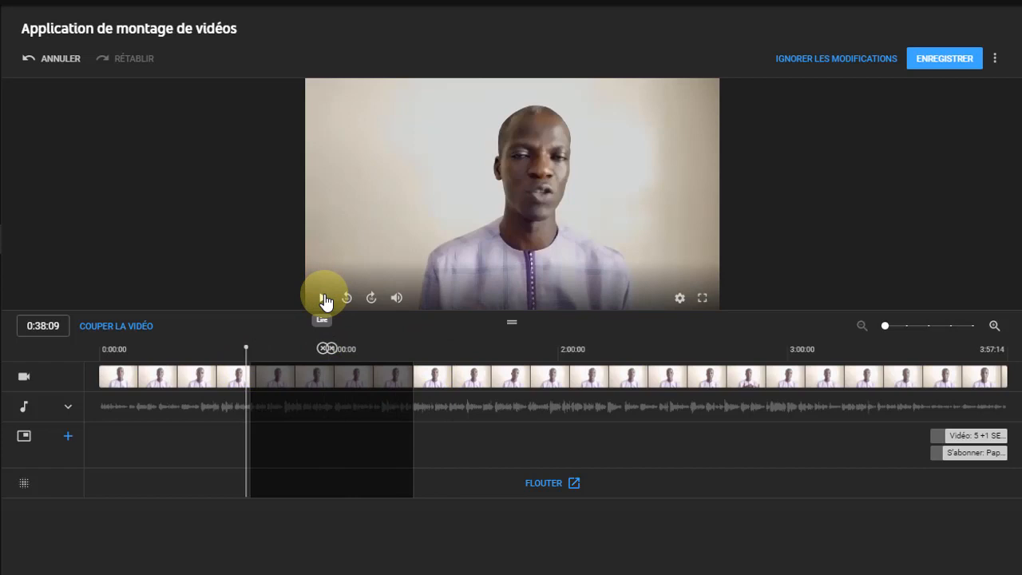
pyautogui.click(324, 299)
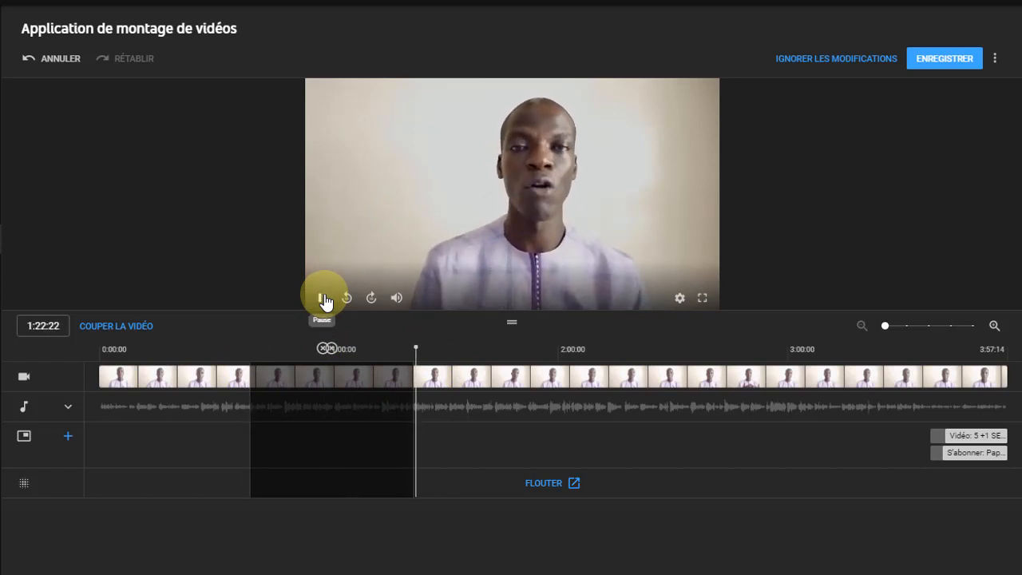
pyautogui.click(323, 298)
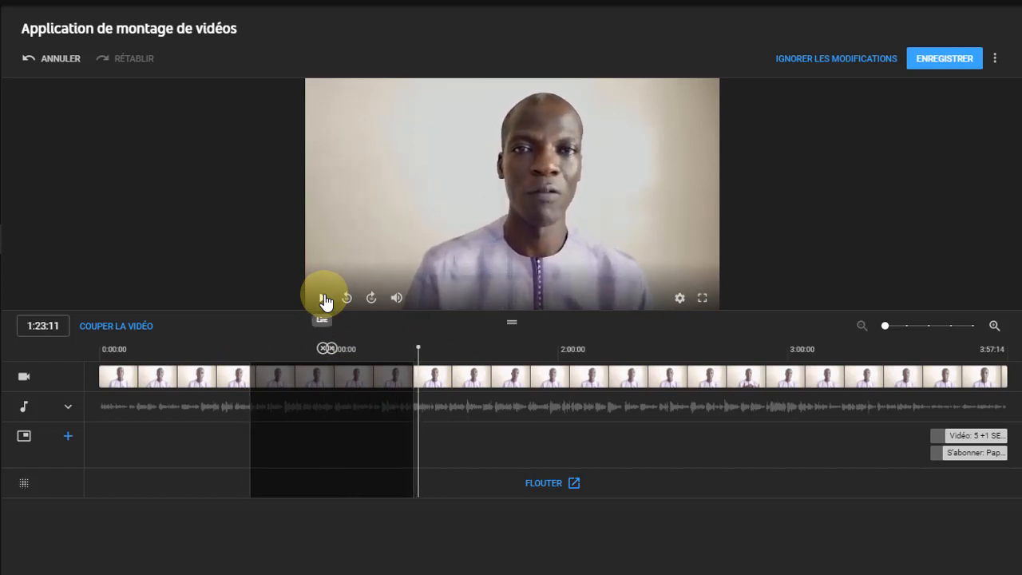